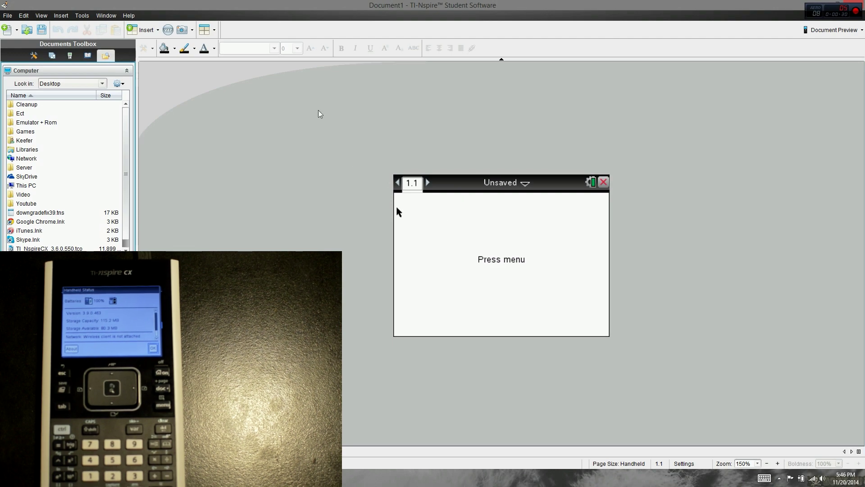
Dock the TI-Nspire window beside the desktop and transfer downgradefix39.tns from the desktop to the connected TI-Nspire CX handheld.
drag(254, 7, 863, 161)
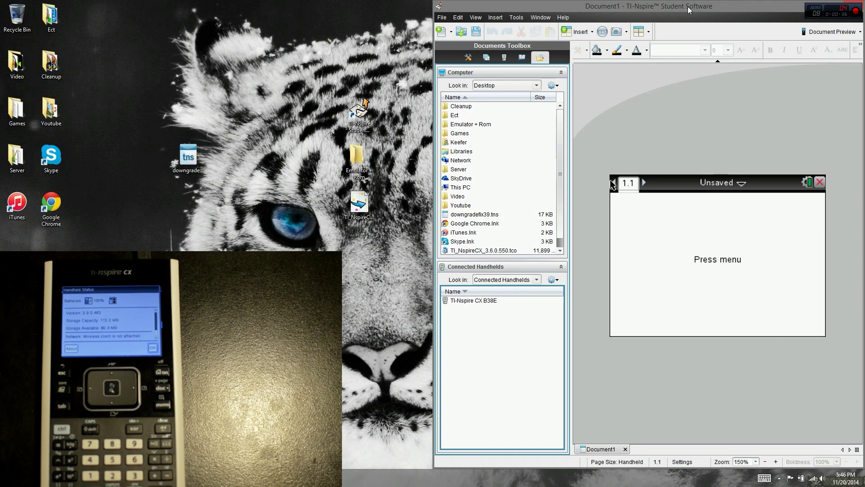
click(194, 156)
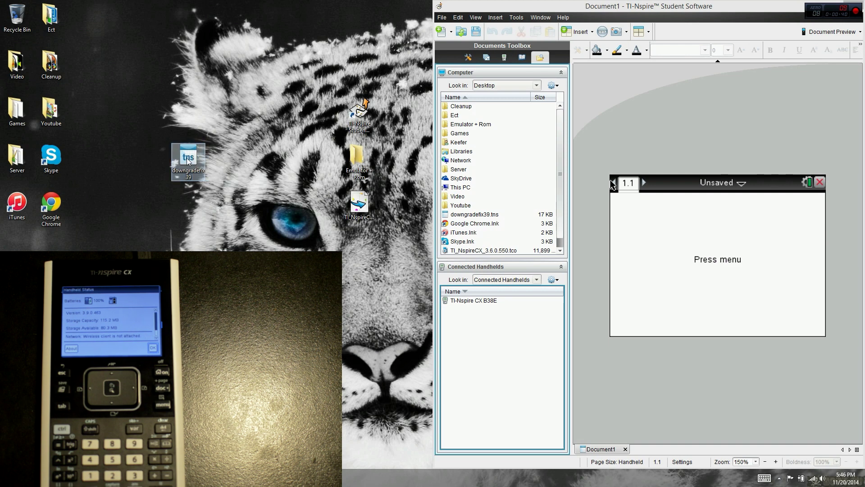
drag(188, 157, 256, 204)
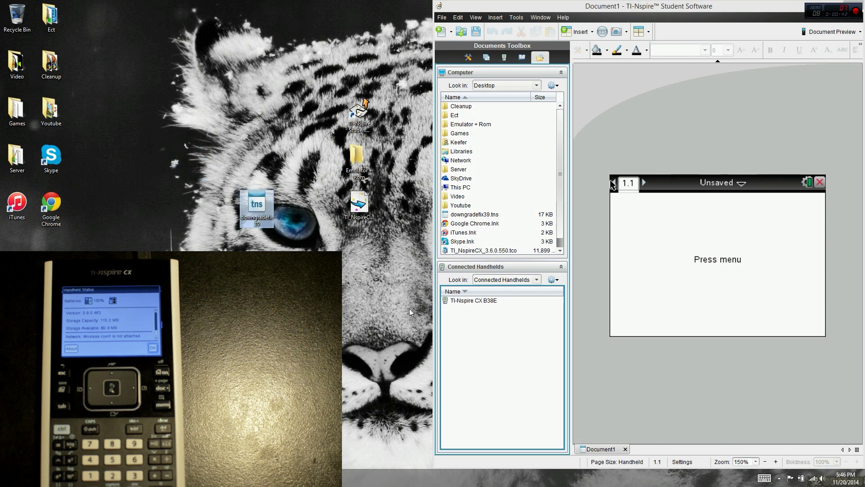
click(458, 301)
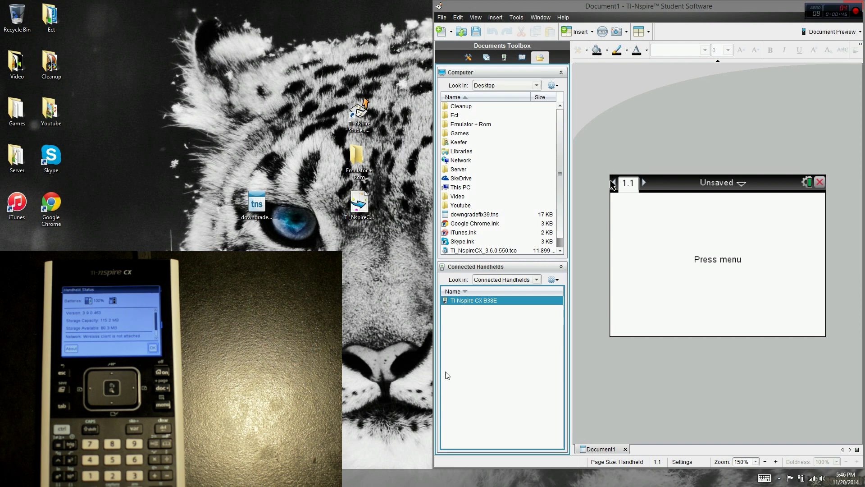
drag(257, 205, 455, 401)
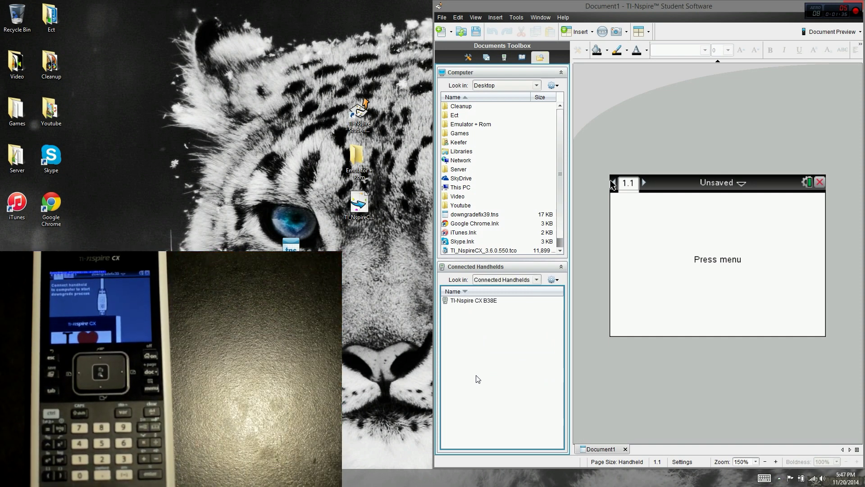
Open the connected handheld's files and send the TI_NspireCX_3.6.0.550.tco operating system to it, accepting the upgrade.
click(467, 301)
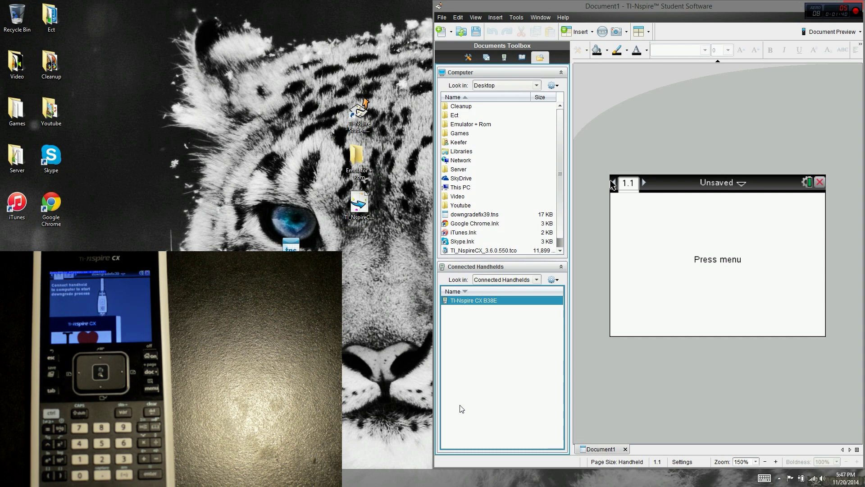
click(363, 198)
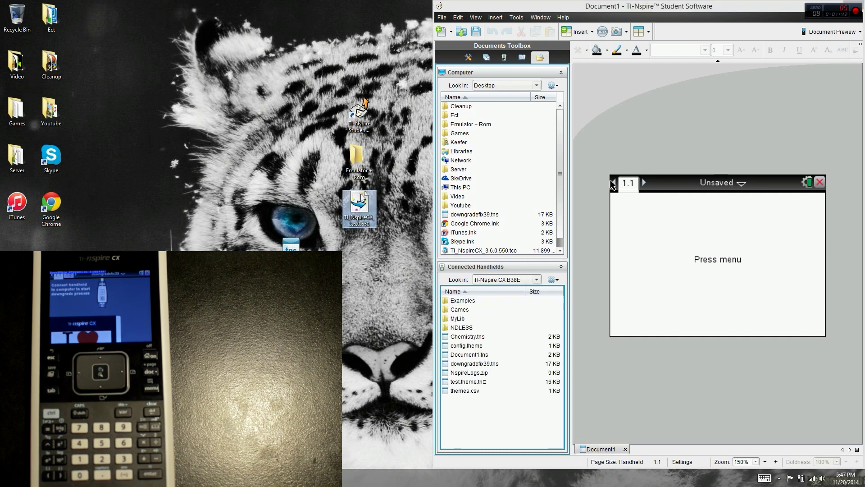
drag(362, 204, 505, 409)
click(637, 253)
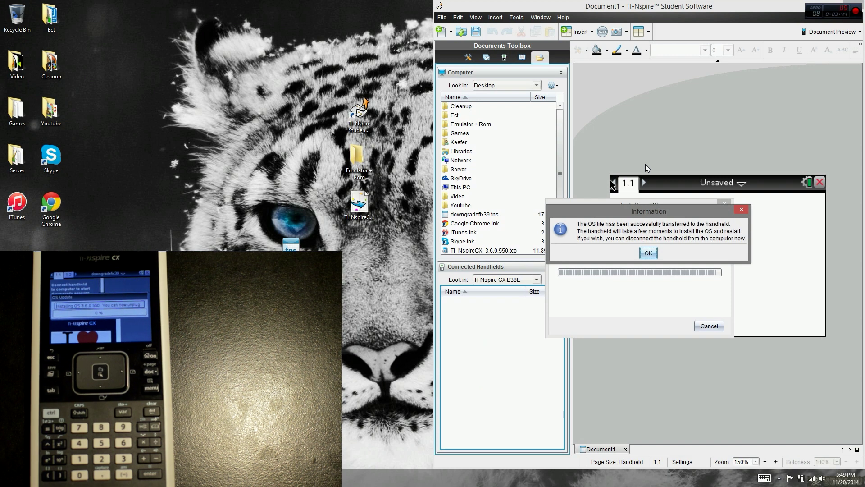
click(645, 254)
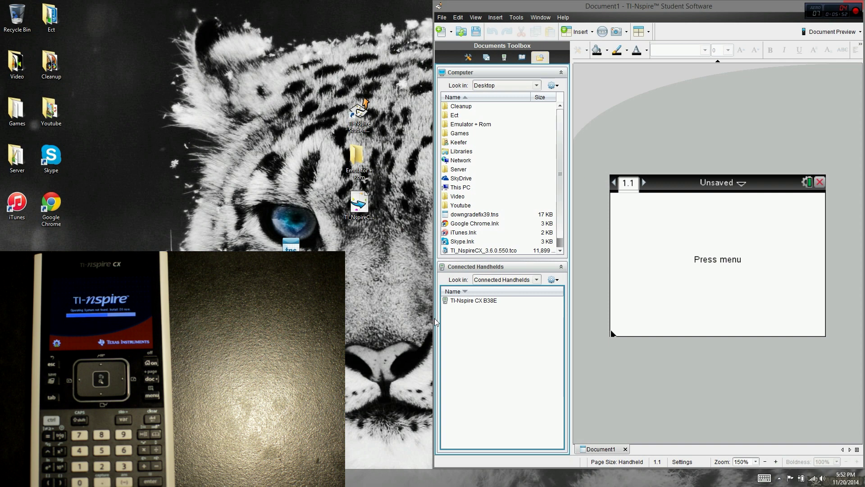
Reopen the restarted handheld and install the TI_NspireCX_3.6.0.550.tco operating system on it again.
click(457, 301)
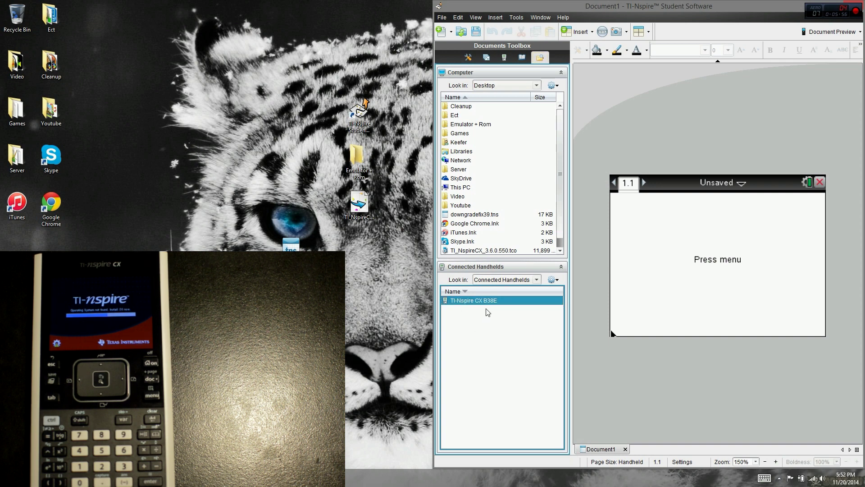
double_click(478, 302)
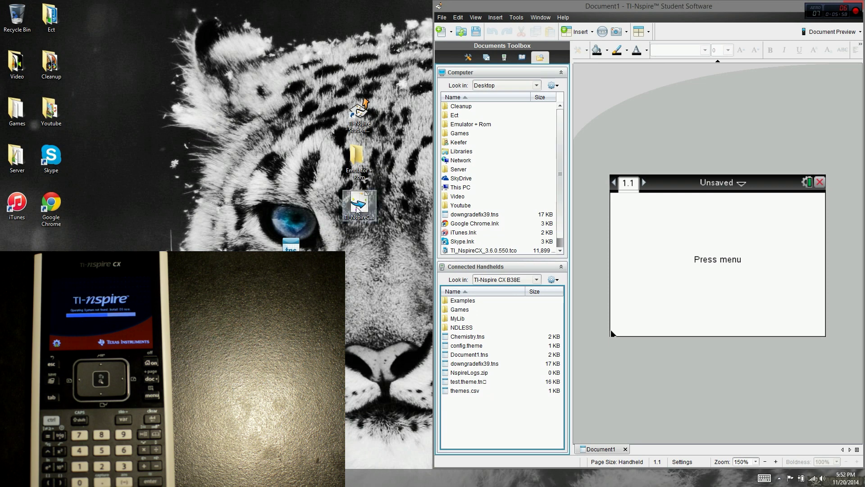
drag(358, 208, 485, 441)
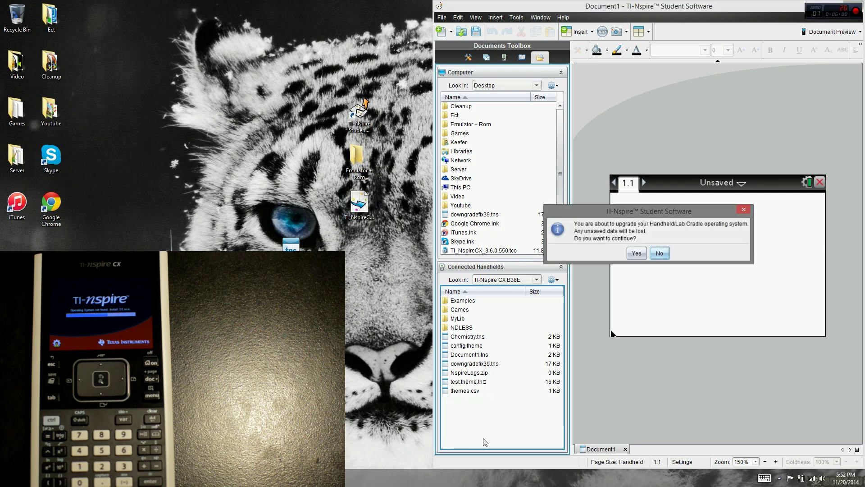
click(637, 253)
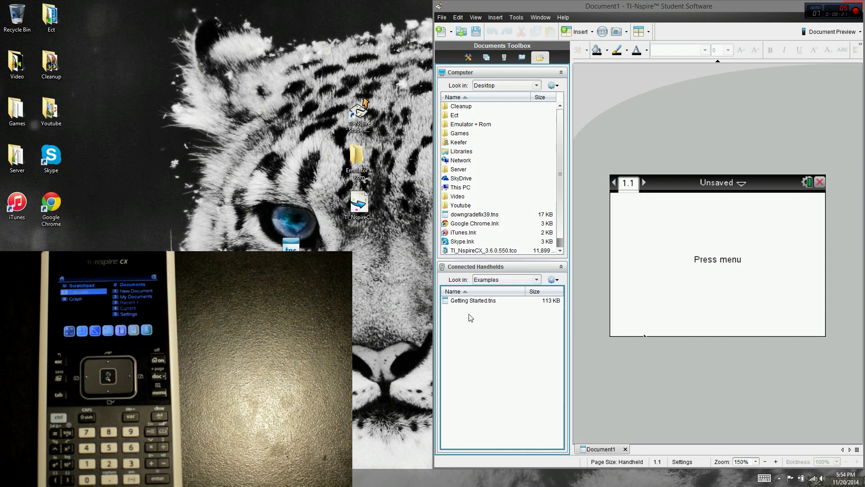
Examine the ndless_installer, ndless_resources_3.6 and ndless.cfg files in the handheld's NDLESS folder, and return to the handheld's root folder.
click(505, 279)
click(509, 298)
double_click(468, 331)
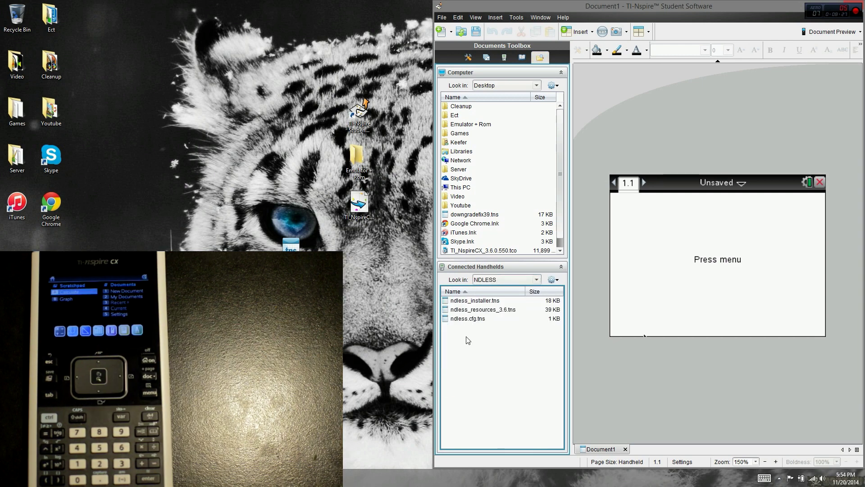
click(475, 302)
click(472, 318)
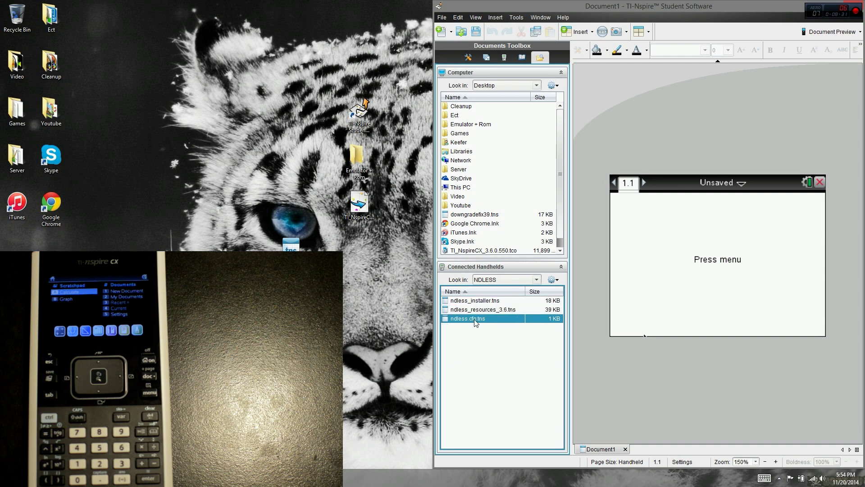
click(491, 311)
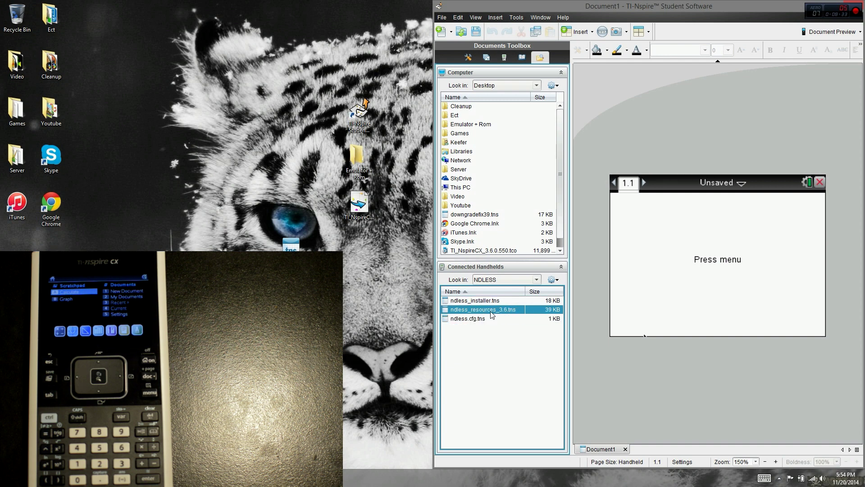
click(495, 301)
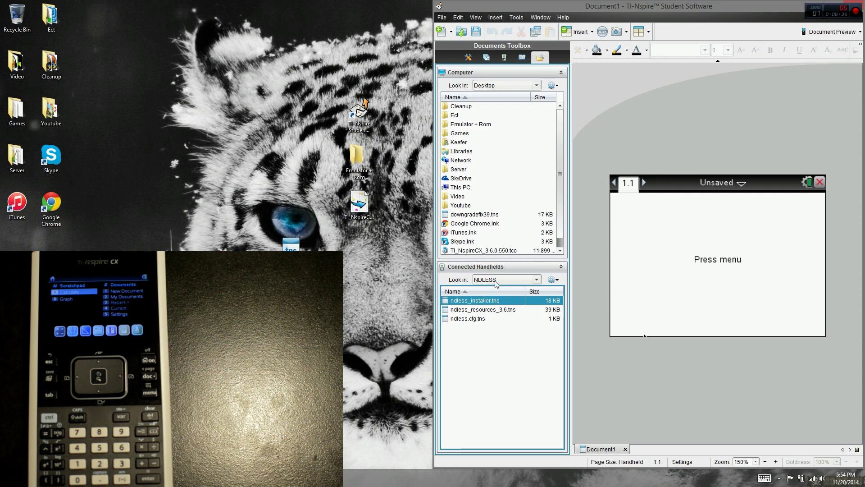
click(528, 280)
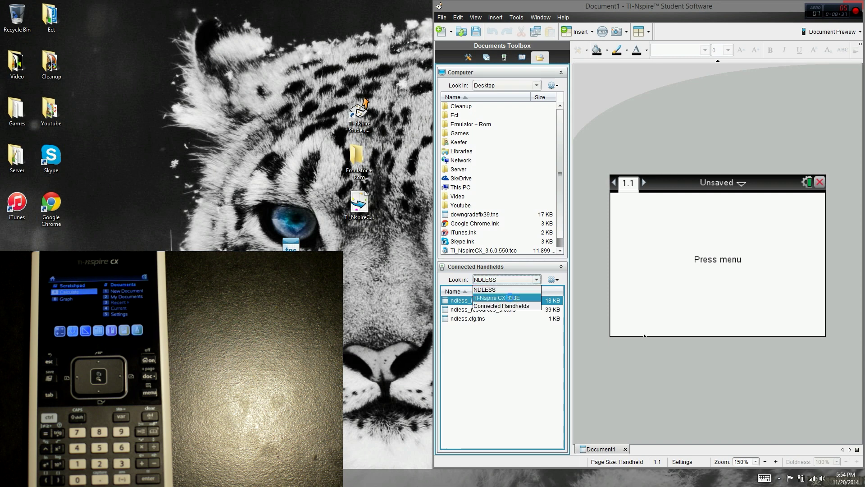
click(510, 298)
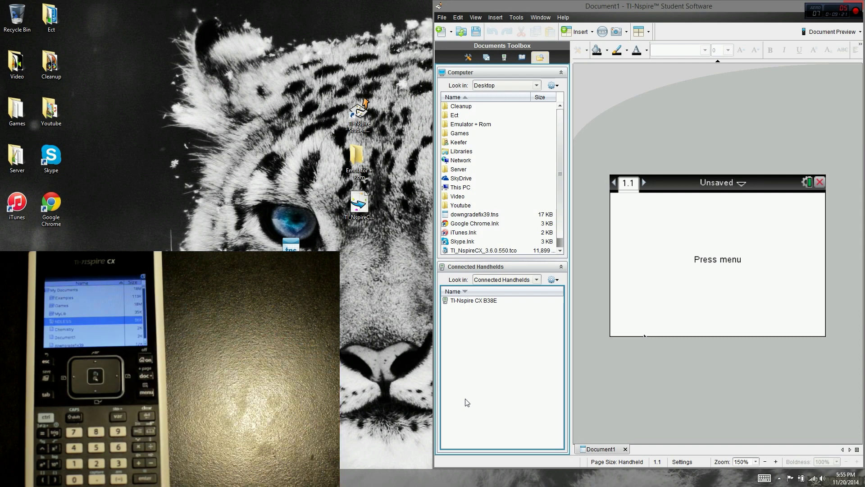
Open the Emulator + Rom desktop folder and review its game_config.txt, gba_bios.bin, gpsp_launcher, gpsp_resources and Pokemon - Fire Red .gba files.
double_click(357, 158)
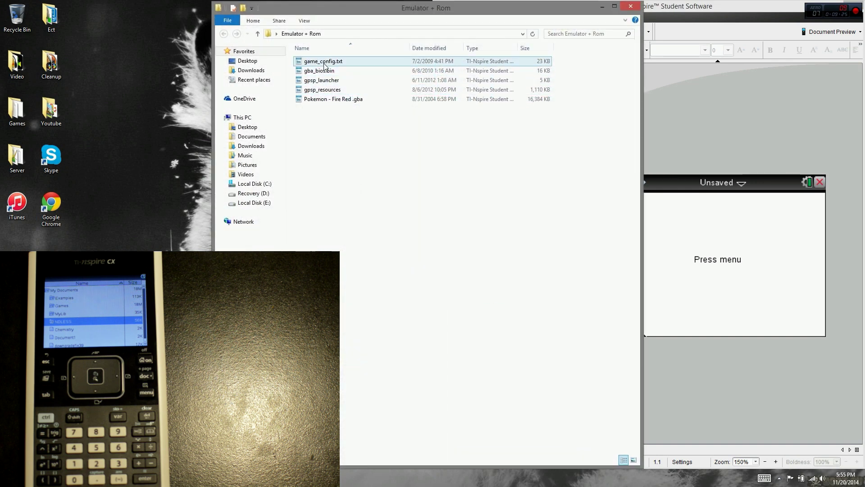
drag(316, 122, 329, 63)
click(332, 101)
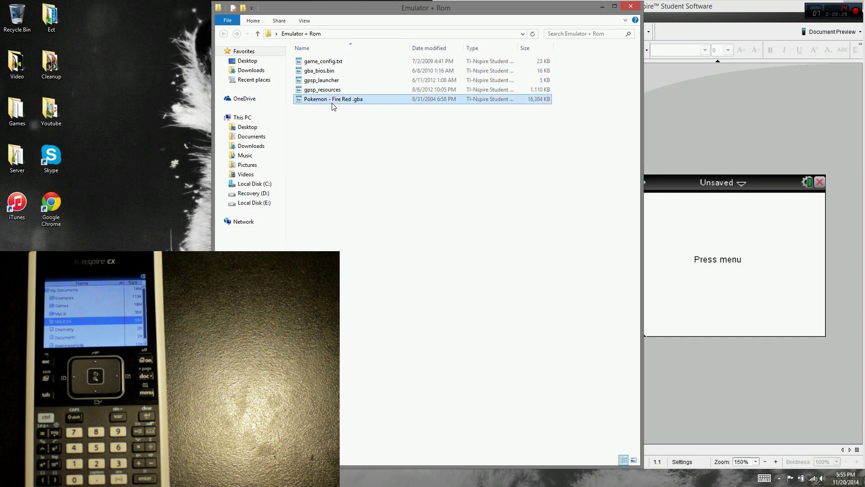
click(335, 90)
click(337, 80)
click(338, 72)
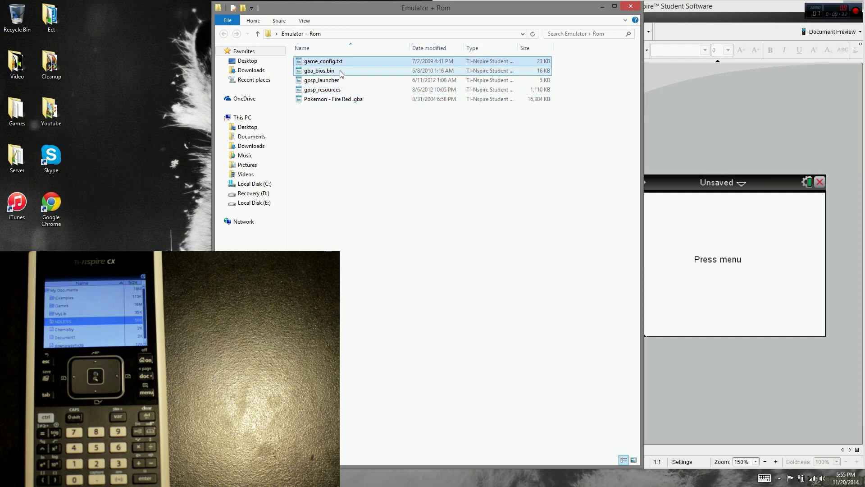
click(345, 61)
click(341, 81)
shift+click(345, 91)
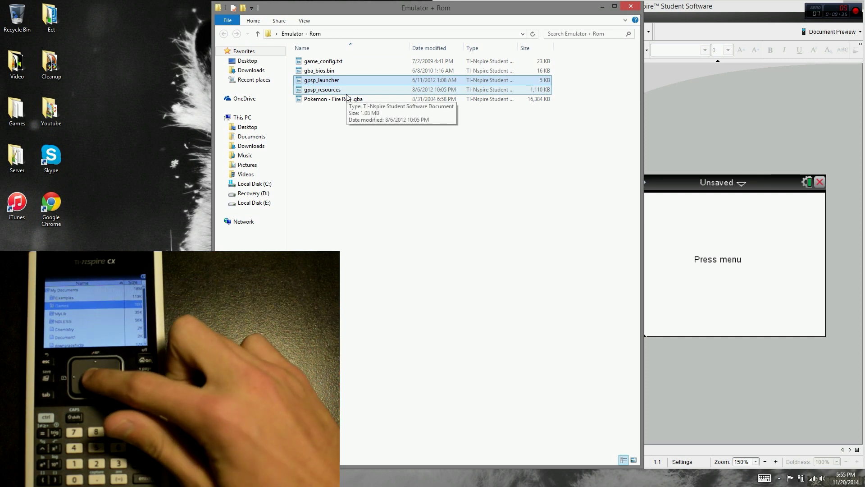